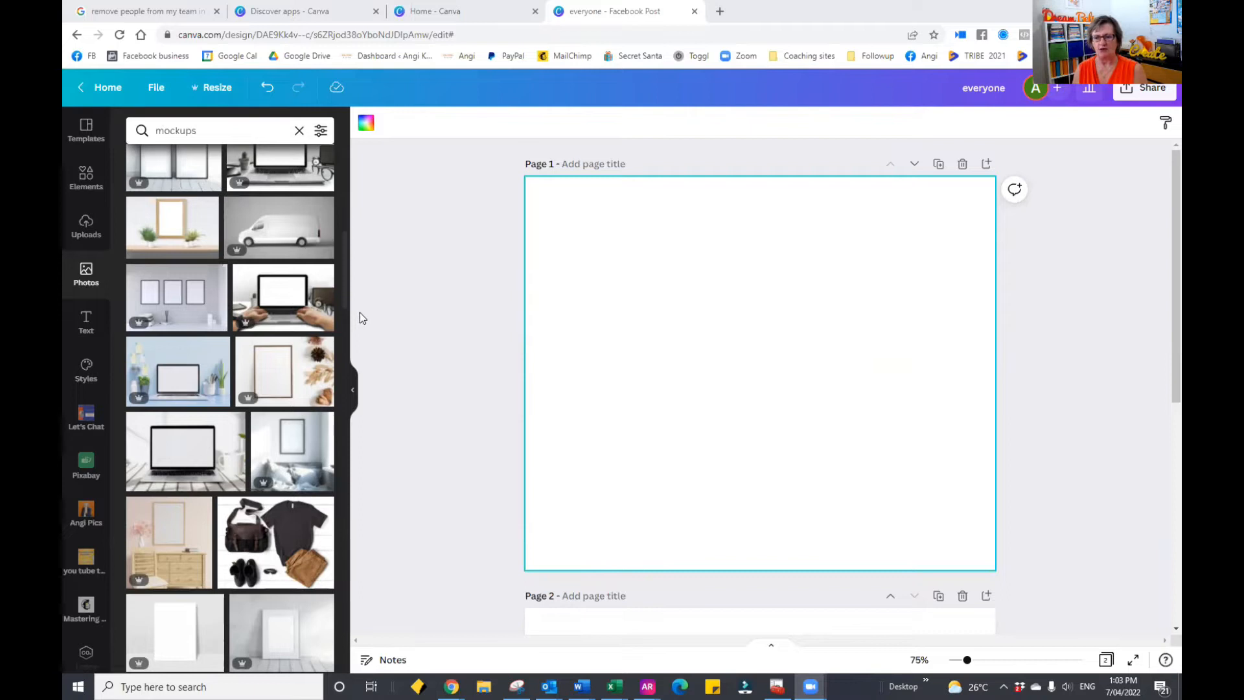
Browse the mockup photo results and add the open laptop with a white mug on a striped cloth to page 1.
{"action": "scroll", "coordinate": [220, 148], "scroll_direction": "up", "scroll_amount": 3}
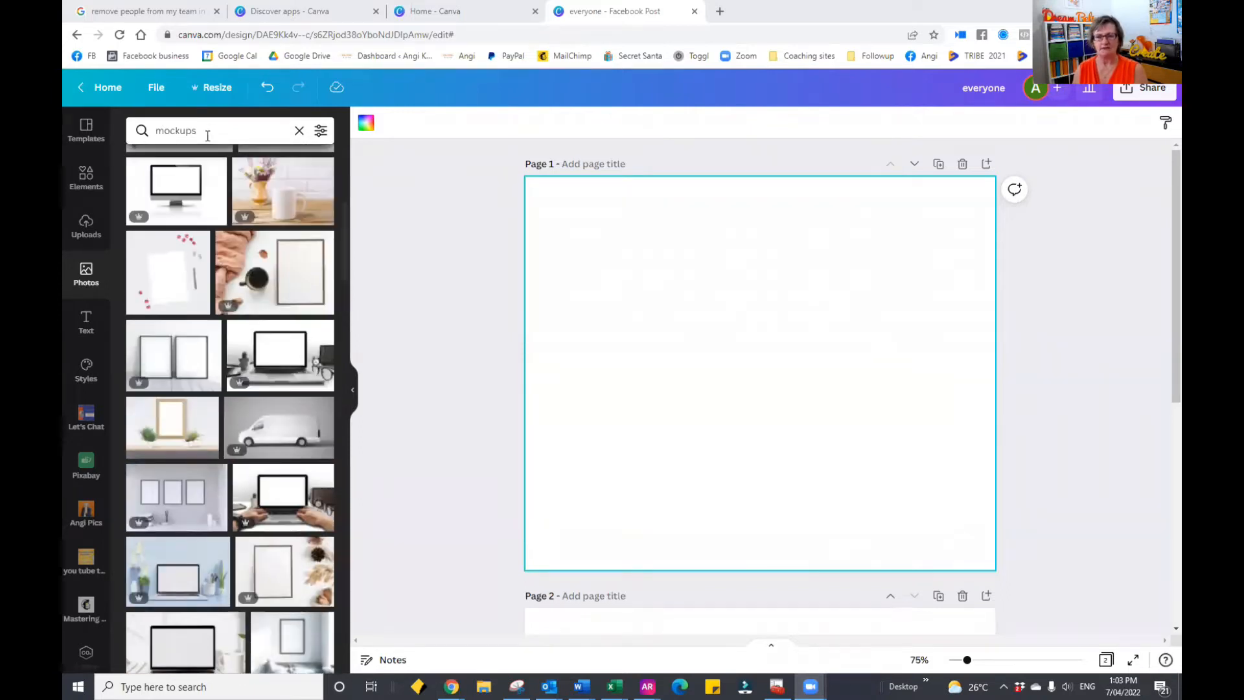
{"action": "scroll", "coordinate": [317, 278], "scroll_direction": "up", "scroll_amount": 2}
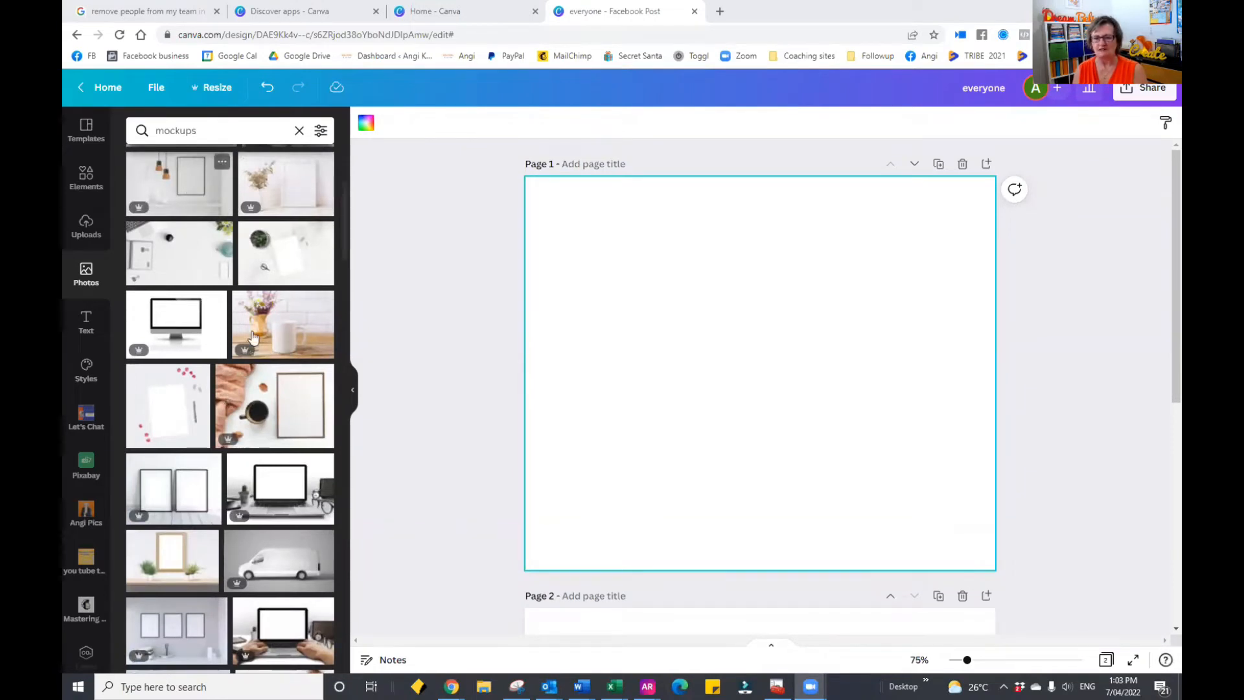
{"action": "scroll", "coordinate": [340, 334], "scroll_direction": "down", "scroll_amount": 4}
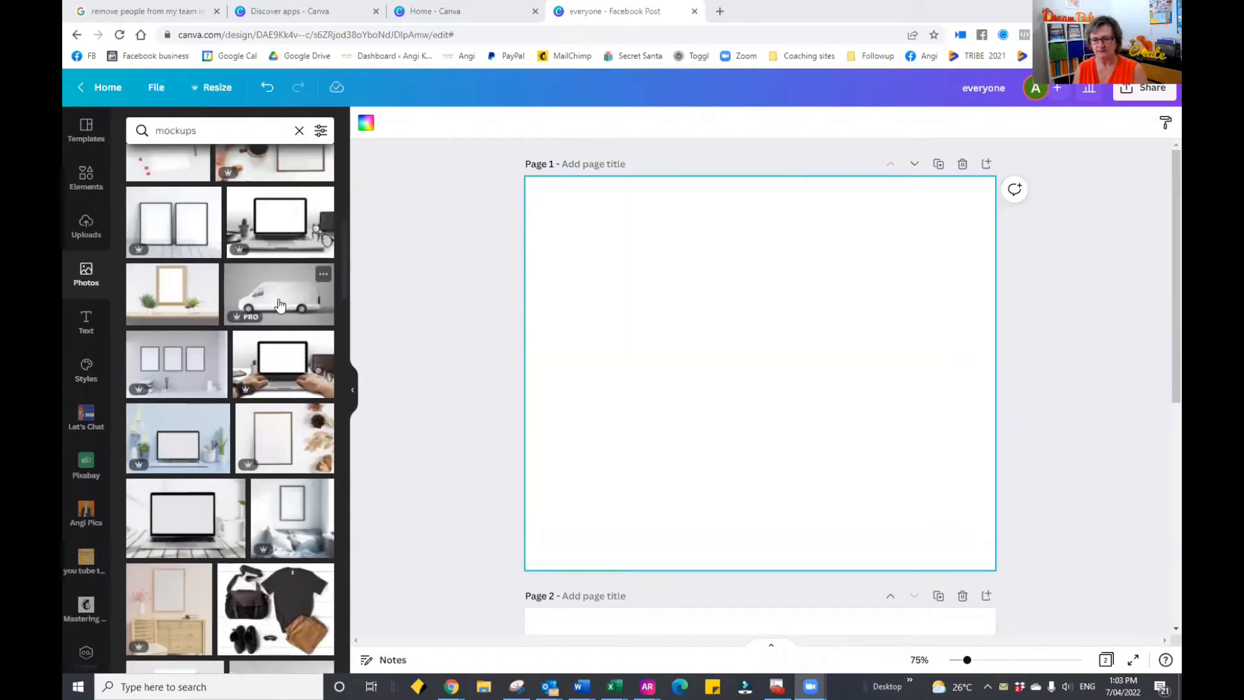
{"action": "scroll", "coordinate": [799, 427], "scroll_direction": "down", "scroll_amount": 6}
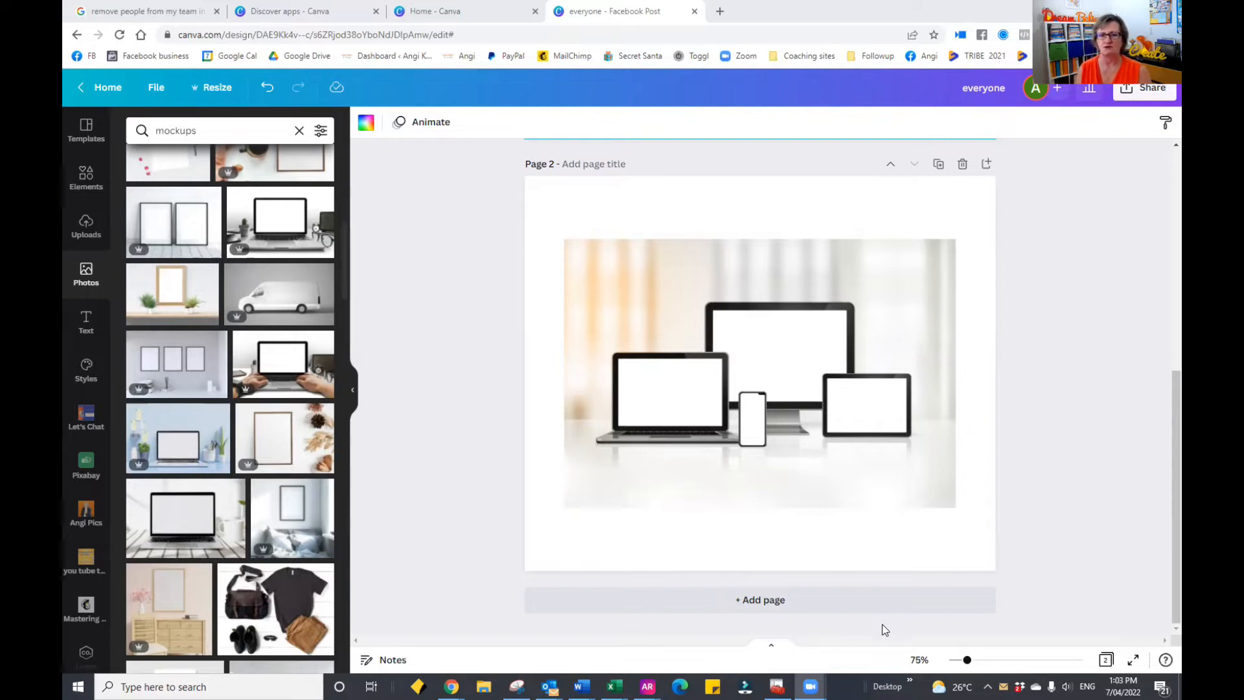
{"action": "scroll", "coordinate": [728, 503], "scroll_direction": "up", "scroll_amount": 5}
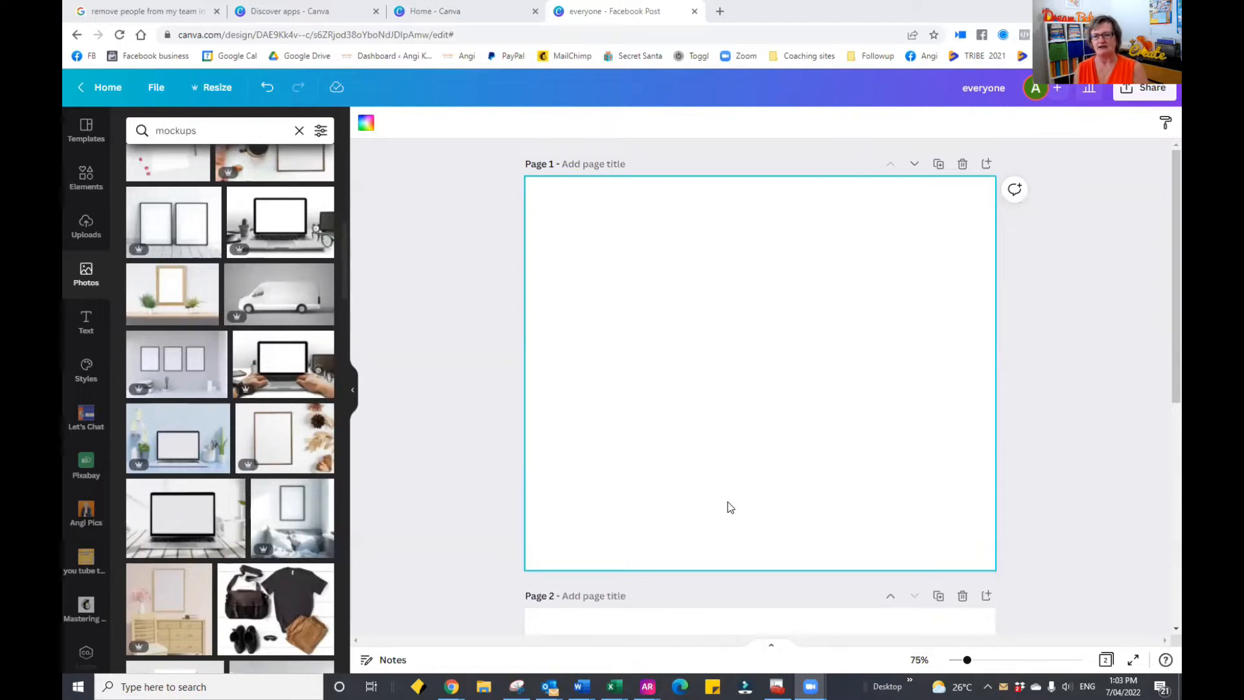
{"action": "scroll", "coordinate": [184, 505], "scroll_direction": "down", "scroll_amount": 1}
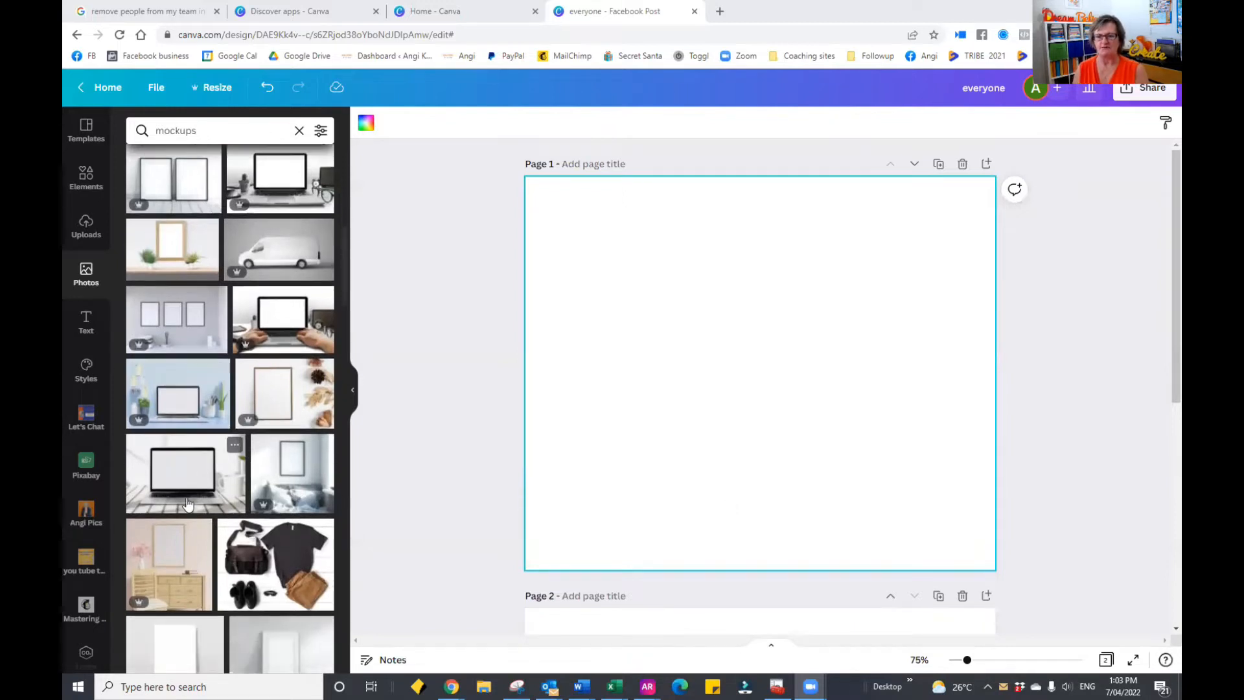
{"action": "scroll", "coordinate": [187, 502], "scroll_direction": "down", "scroll_amount": 3}
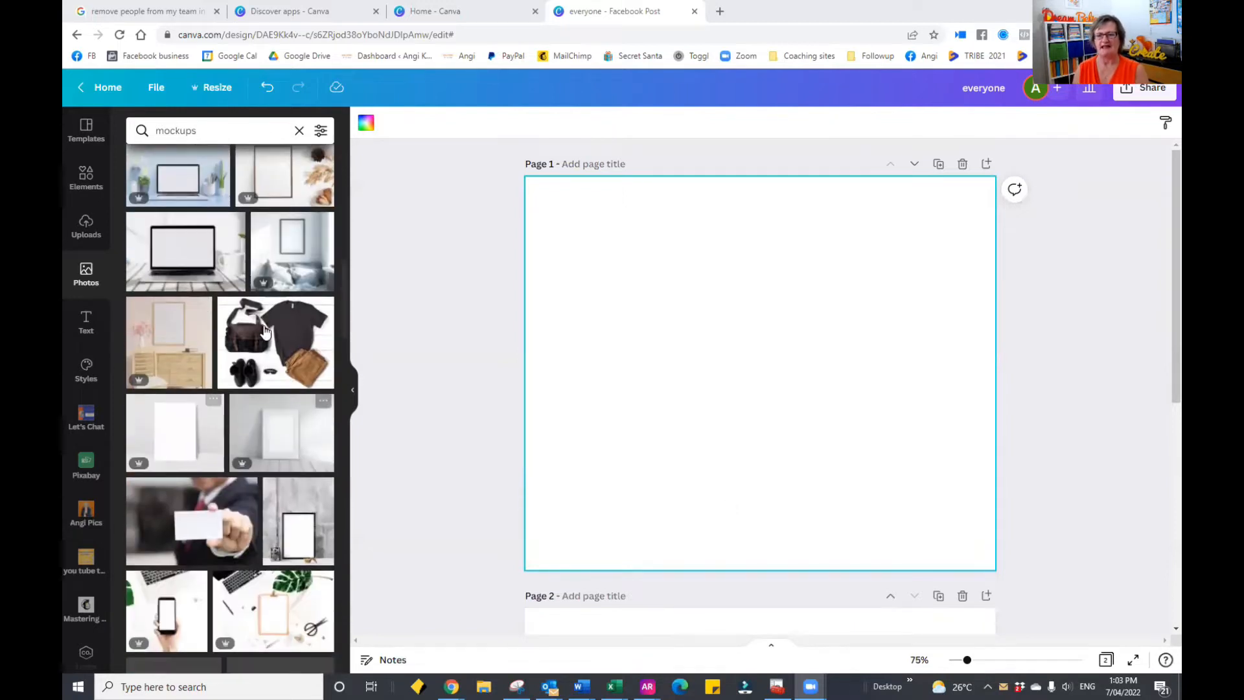
{"action": "left_click", "coordinate": [184, 254]}
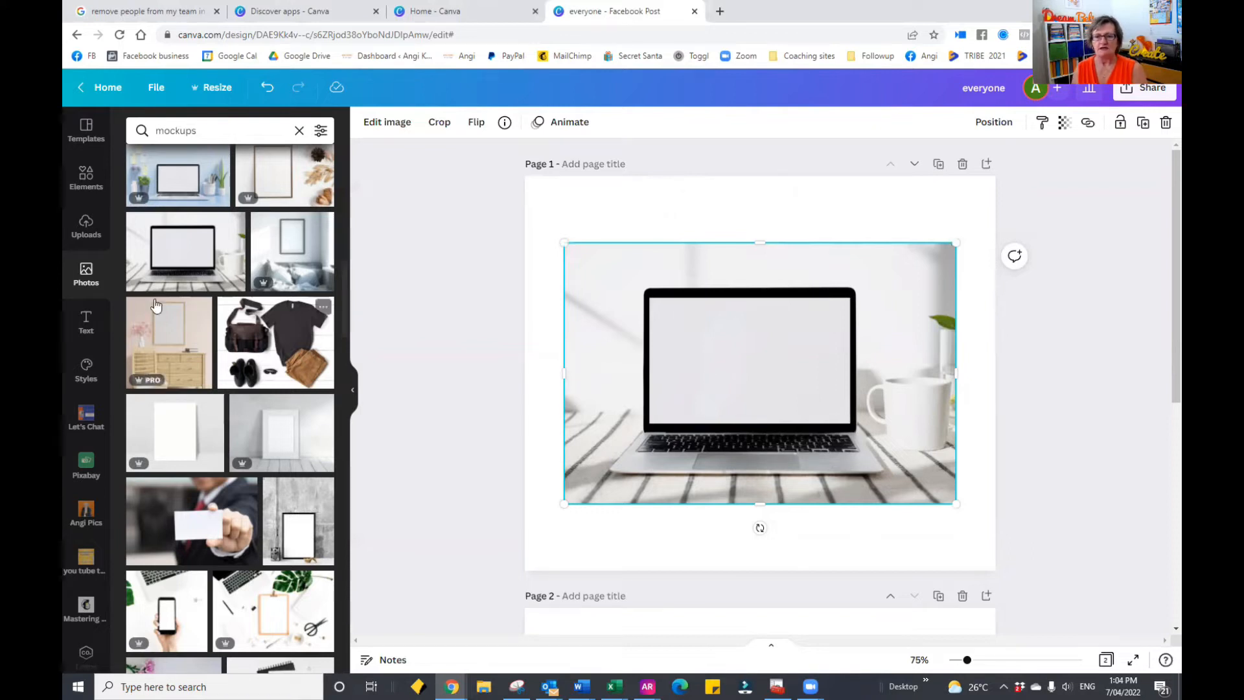
Add a single-cell grid to page 1 and place the laptop photo inside it to fill the whole page.
{"action": "left_click", "coordinate": [91, 186]}
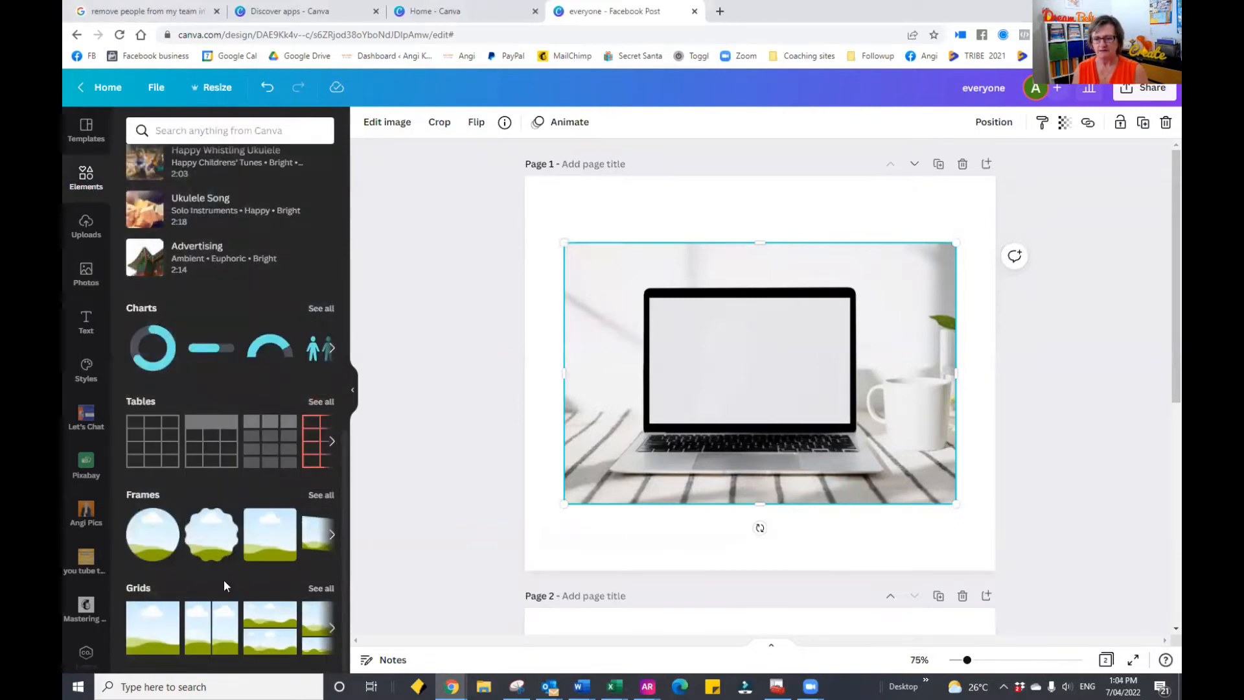
{"action": "left_click", "coordinate": [156, 638]}
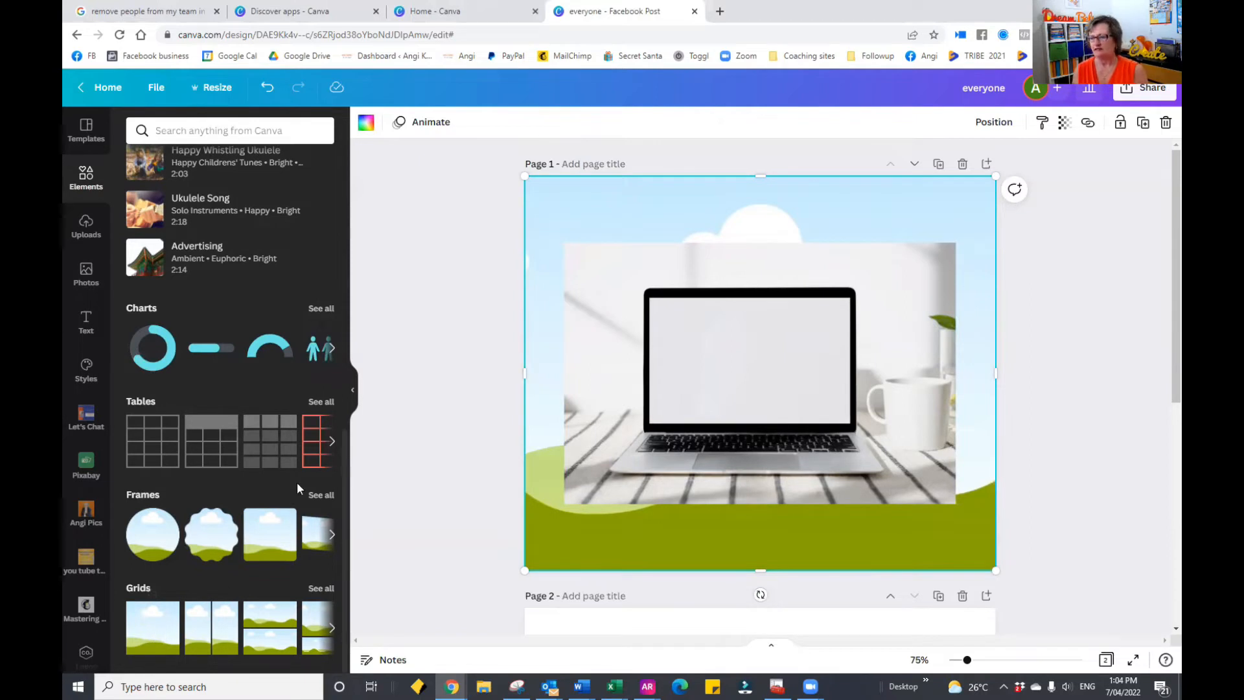
{"action": "left_click", "coordinate": [615, 279]}
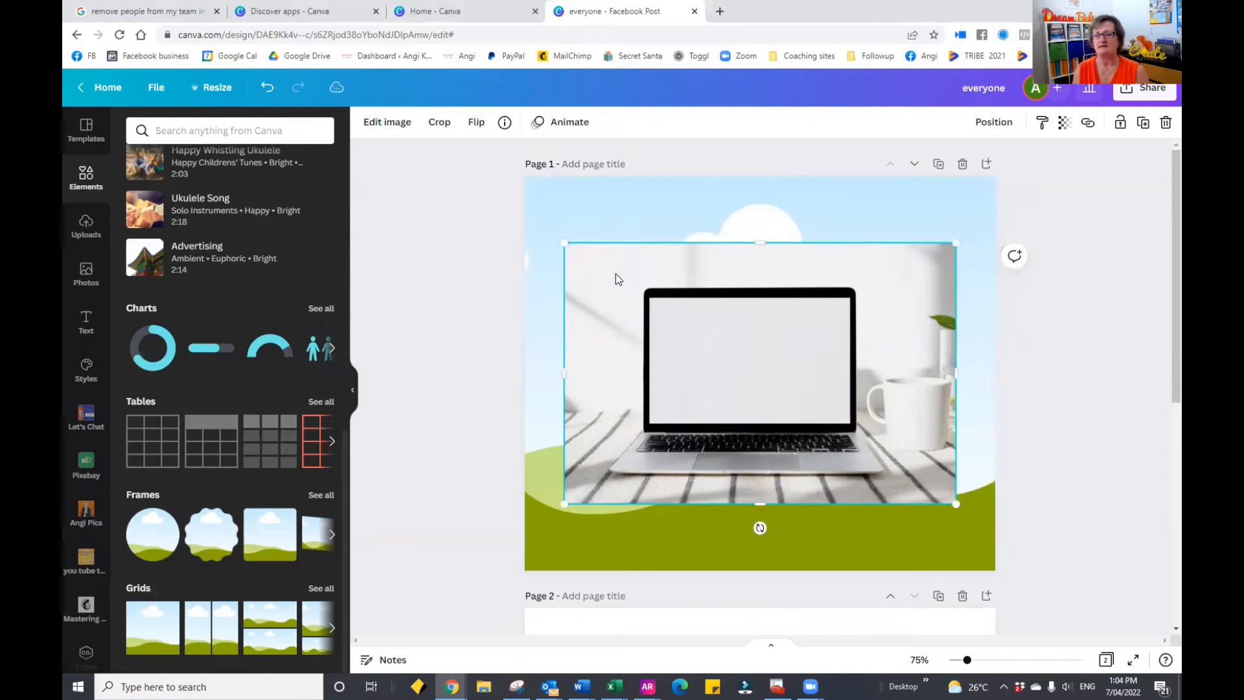
{"action": "left_click_drag", "start_coordinate": [615, 275], "coordinate": [596, 274]}
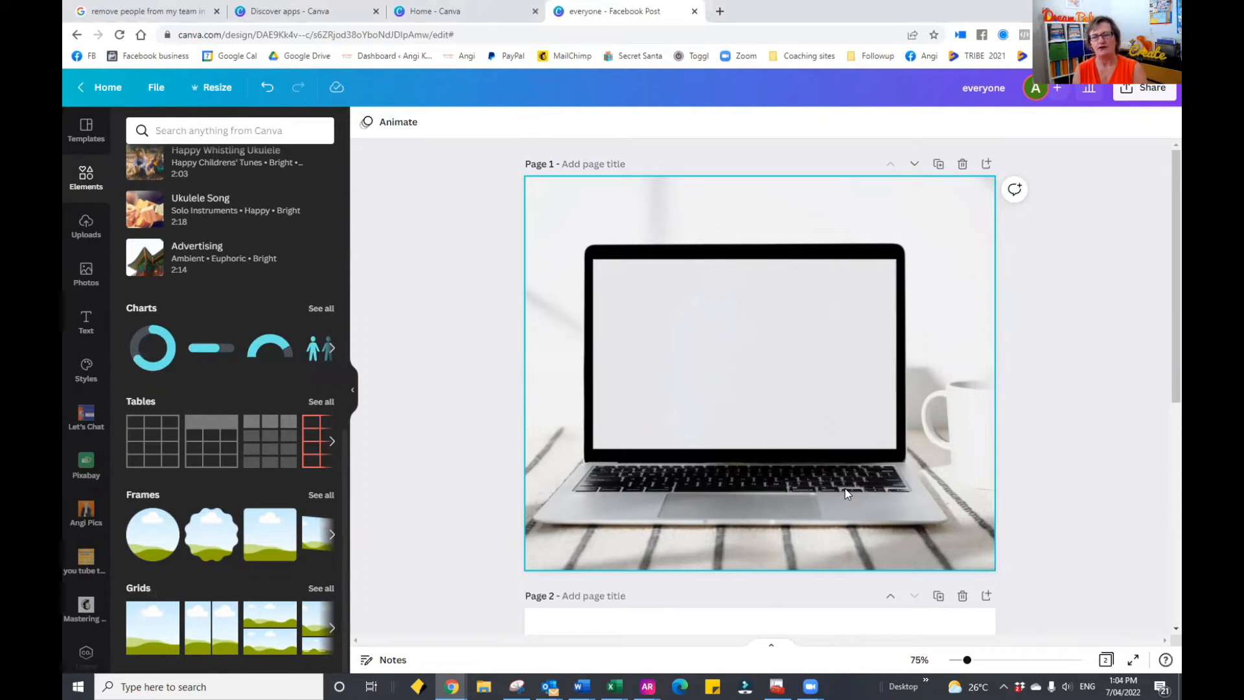
Search the photo library for "beach".
{"action": "left_click", "coordinate": [86, 275]}
{"action": "left_click", "coordinate": [190, 132]}
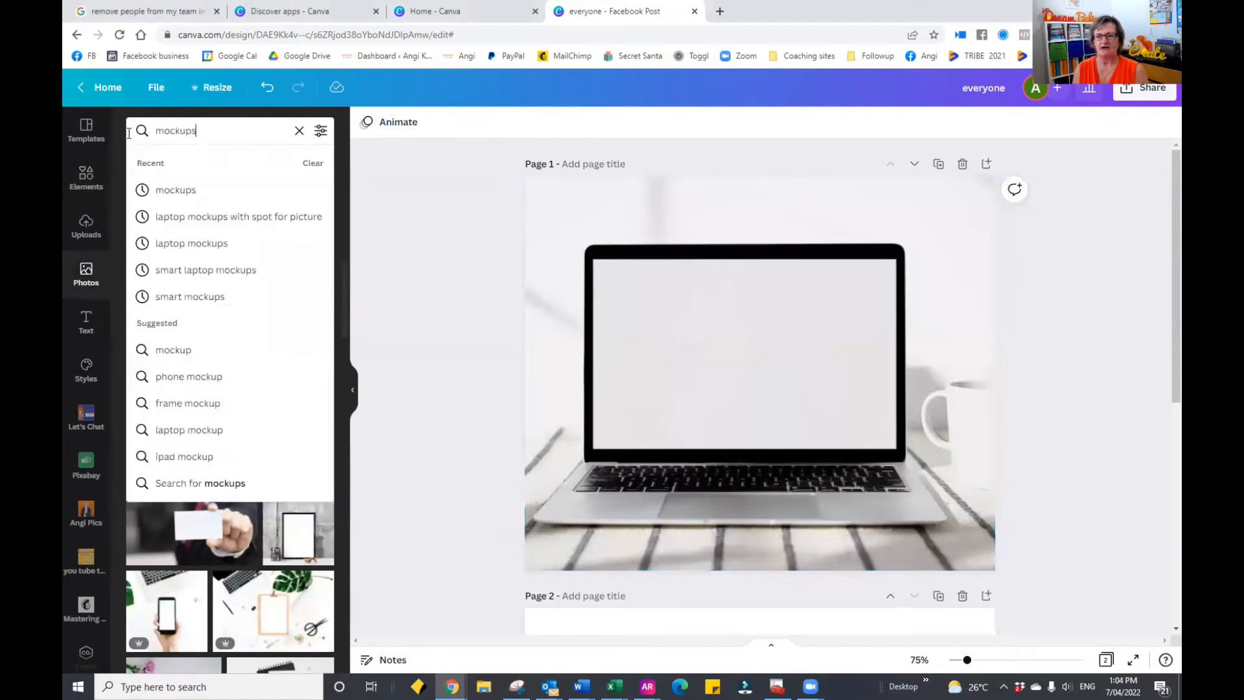
{"action": "type", "text": "beach"}
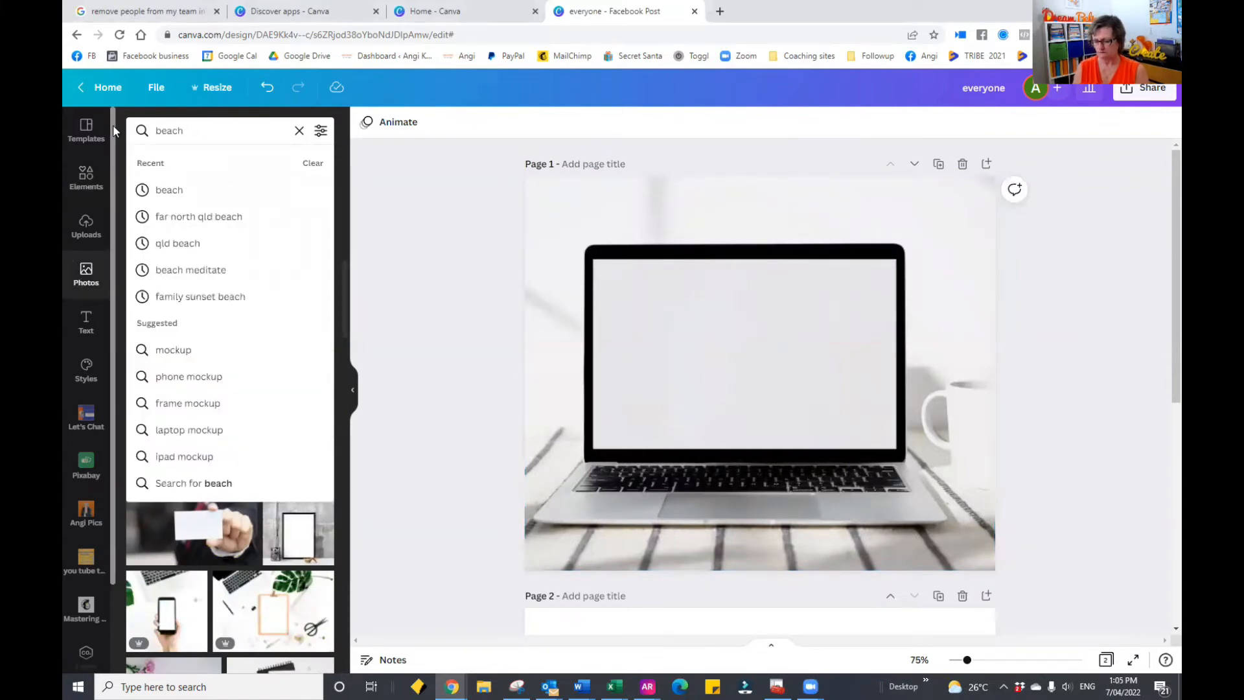
{"action": "key", "text": "Return"}
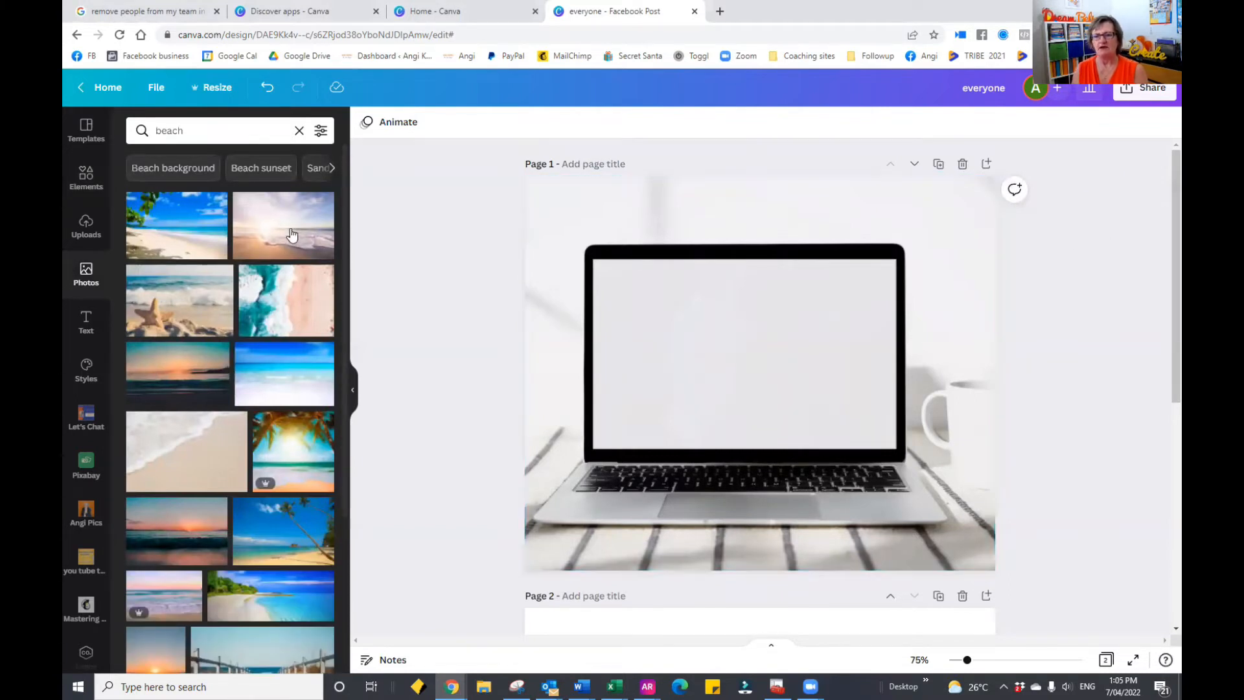
Try to position the leaf-framed beach photo over the laptop screen, and delete the photo from the page.
{"action": "left_click", "coordinate": [162, 234]}
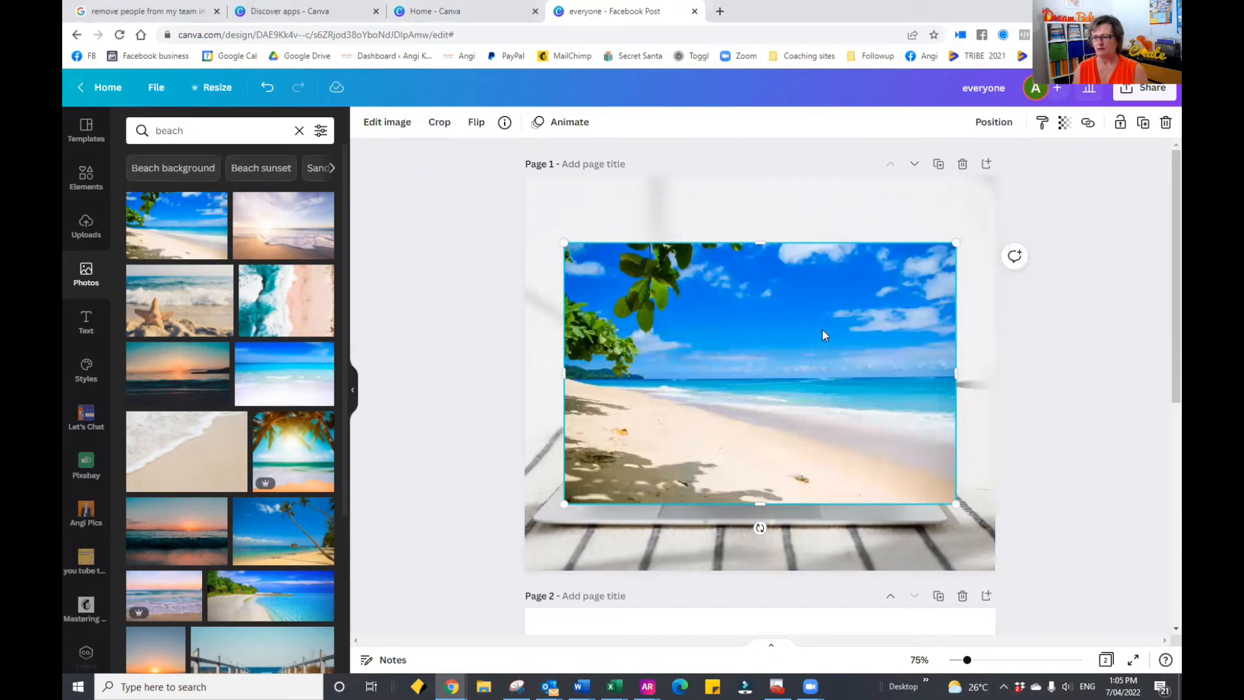
{"action": "left_click_drag", "start_coordinate": [655, 324], "coordinate": [667, 323]}
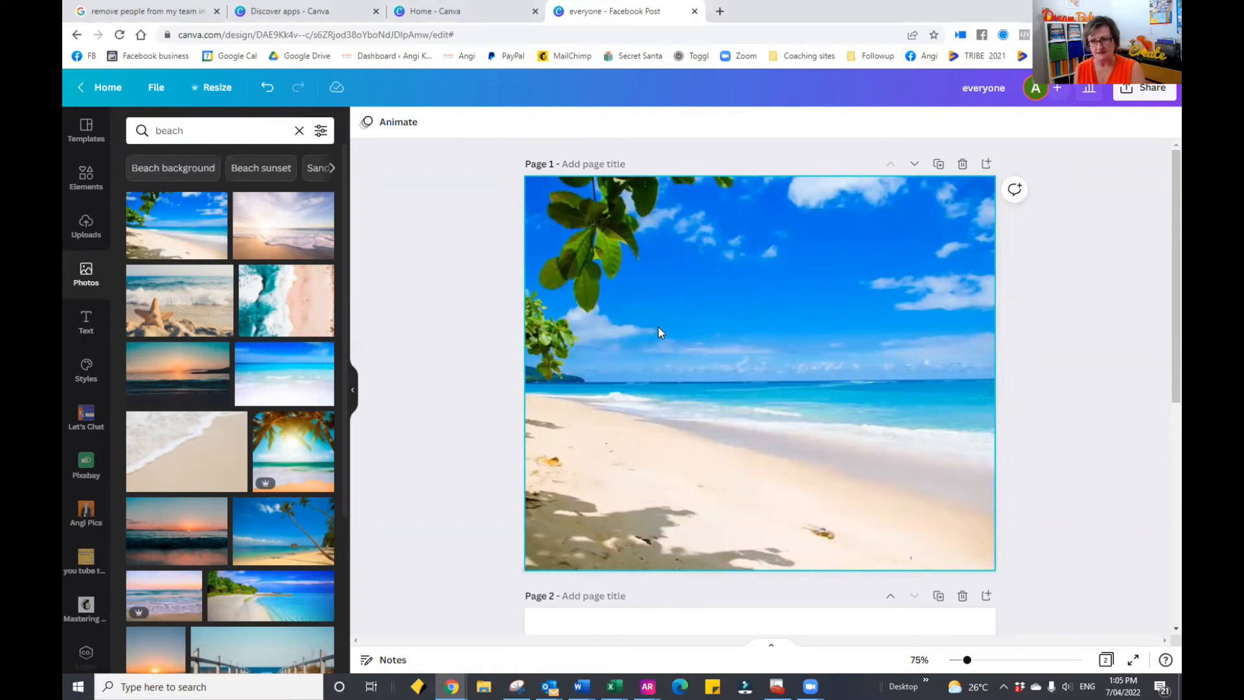
{"action": "key", "text": "ctrl+z"}
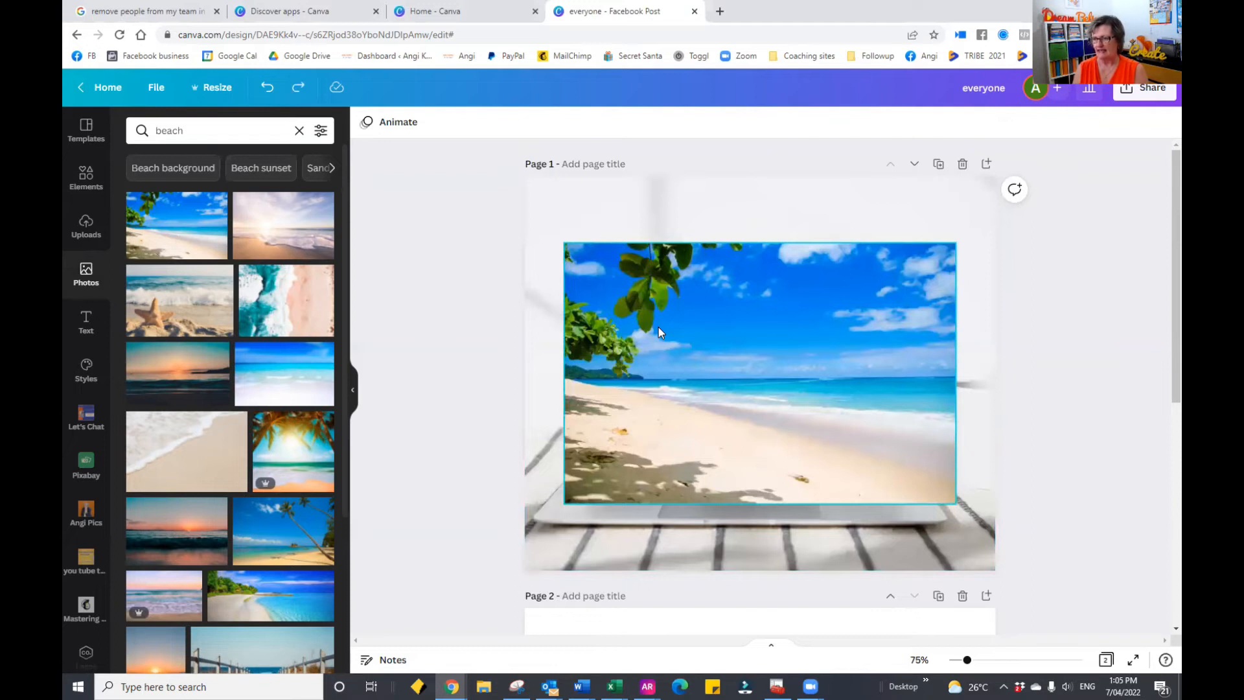
{"action": "left_click_drag", "start_coordinate": [658, 328], "coordinate": [714, 332]}
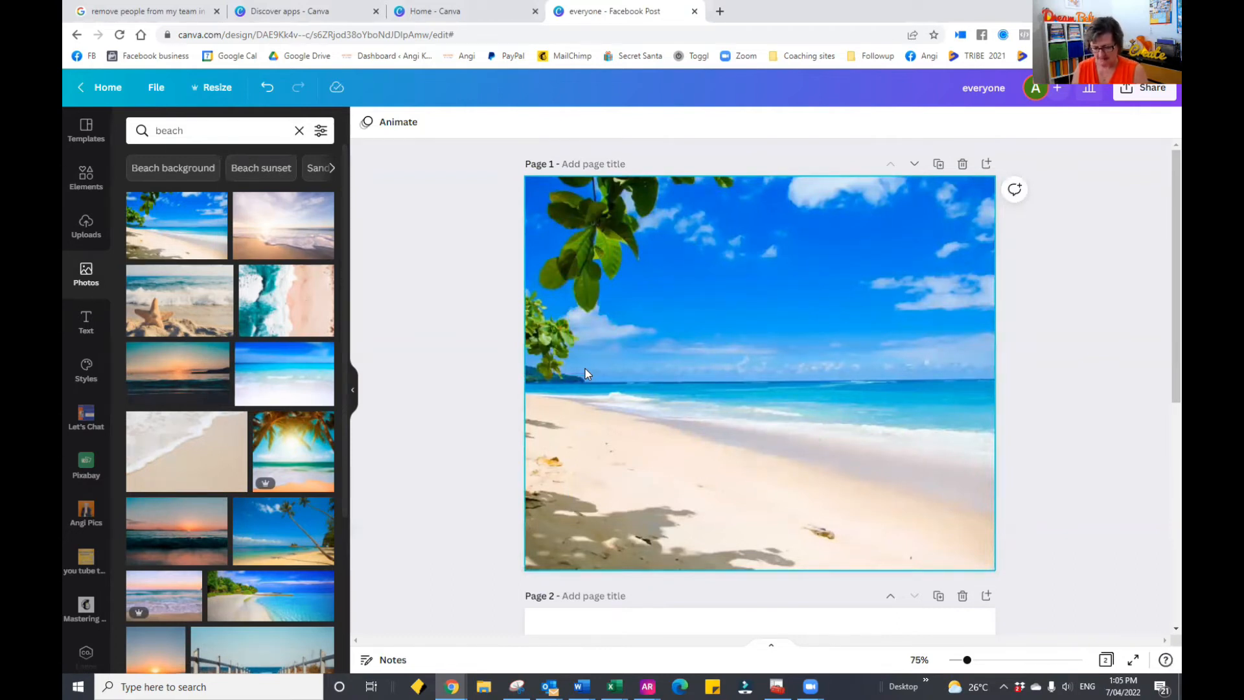
{"action": "key", "text": "ctrl+z"}
{"action": "left_click", "coordinate": [678, 353]}
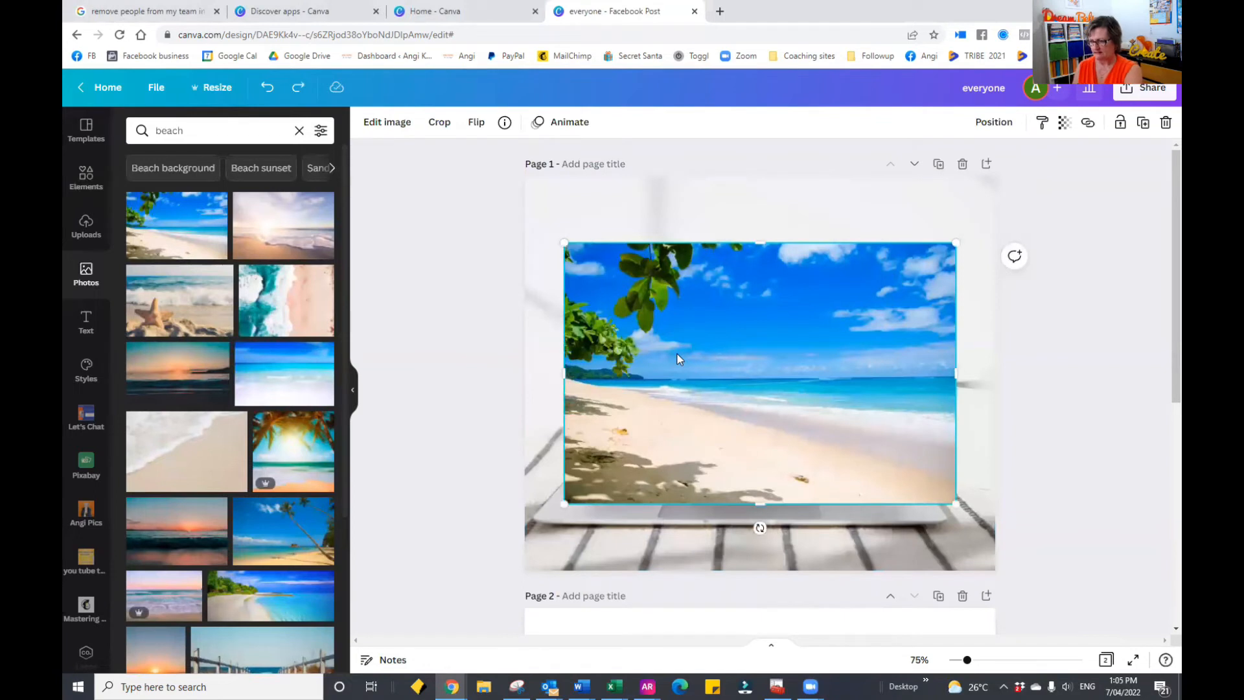
{"action": "key", "text": "Delete"}
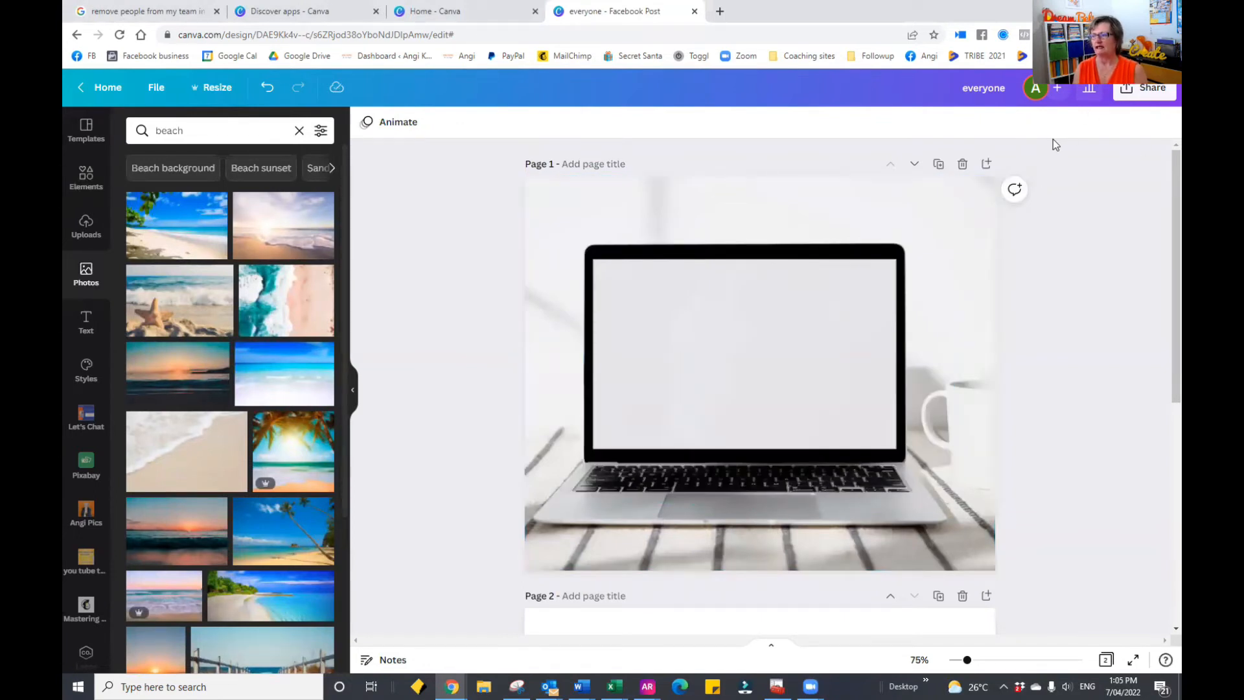
Lock the laptop background image on page 1 and add the leaf-framed beach photo on top of it.
{"action": "left_click", "coordinate": [845, 282]}
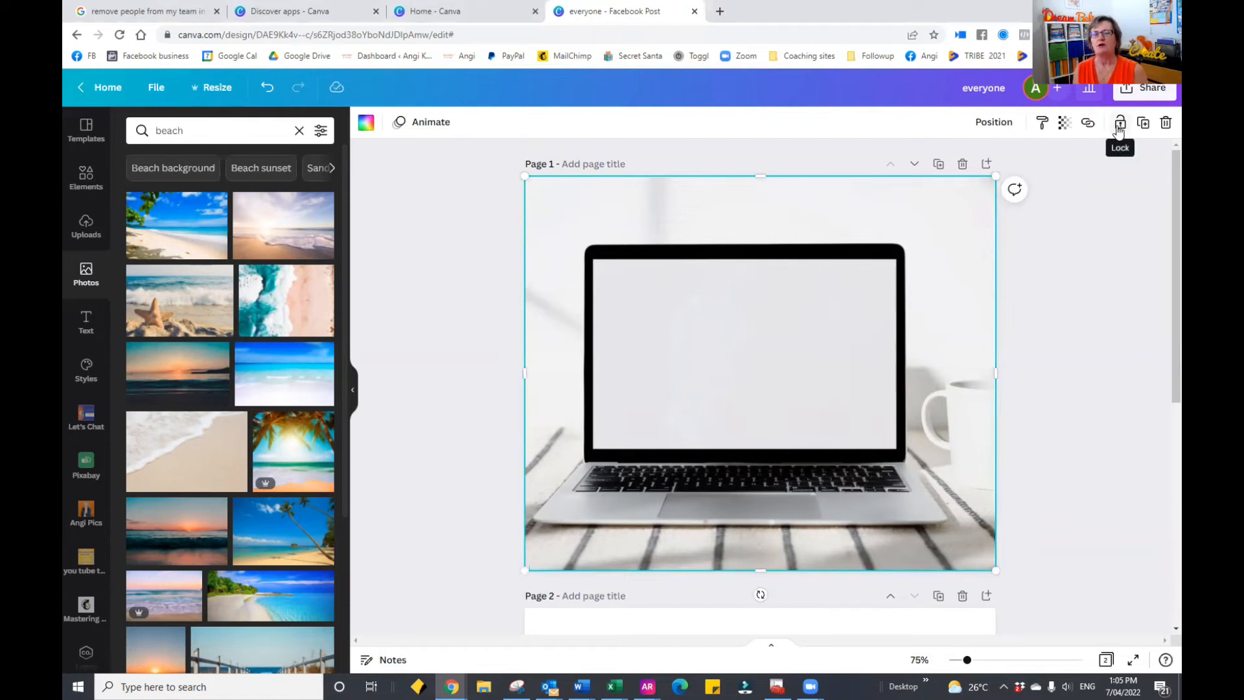
{"action": "left_click", "coordinate": [1120, 126]}
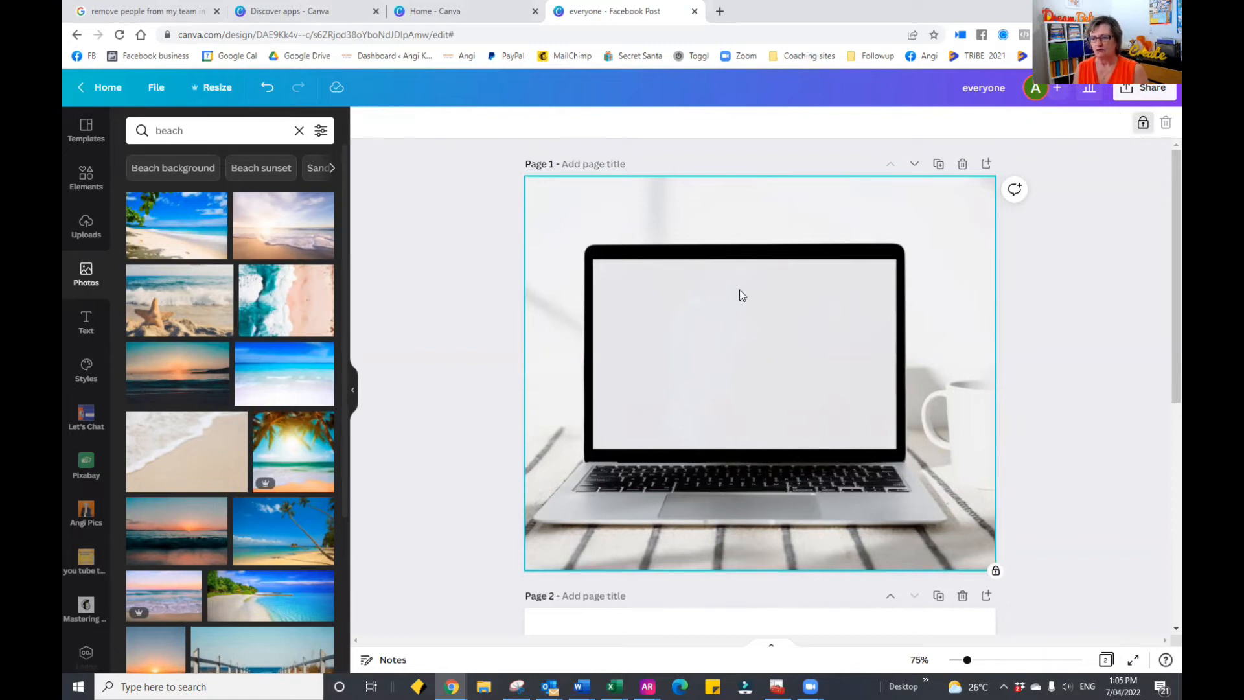
{"action": "left_click", "coordinate": [167, 232]}
Move, resize and crop the beach photo so it exactly fills the laptop's blank screen.
{"action": "left_click_drag", "start_coordinate": [661, 363], "coordinate": [695, 352]}
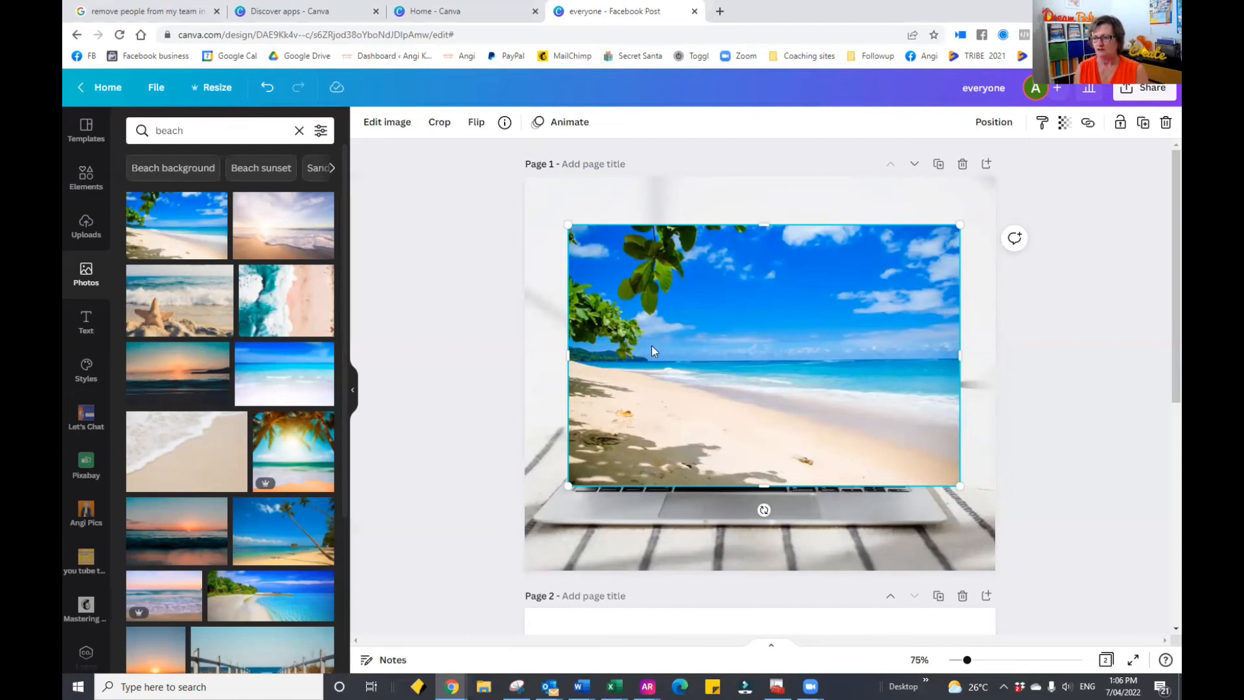
{"action": "left_click_drag", "start_coordinate": [652, 346], "coordinate": [653, 343]}
{"action": "left_click_drag", "start_coordinate": [571, 222], "coordinate": [601, 286]}
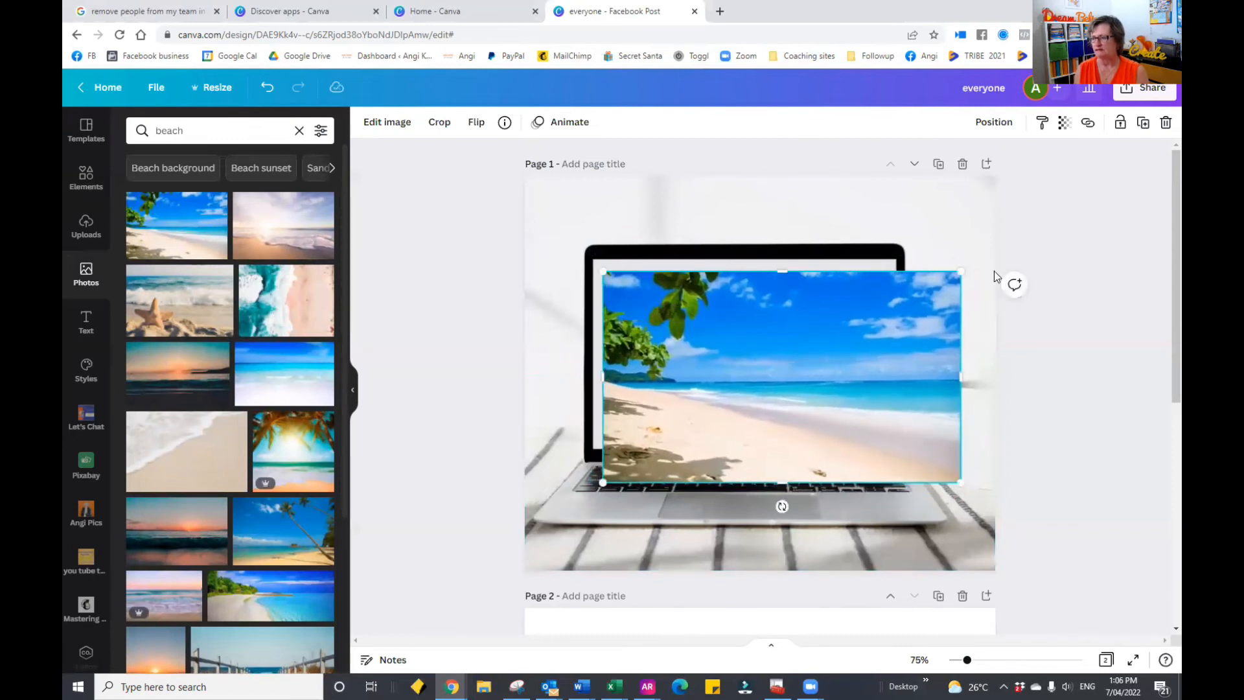
{"action": "left_click_drag", "start_coordinate": [961, 375], "coordinate": [898, 375]}
{"action": "mouse_move", "coordinate": [780, 359]}
{"action": "left_mouse_down"}
{"action": "mouse_move", "coordinate": [766, 344]}
{"action": "mouse_move", "coordinate": [783, 349]}
{"action": "left_mouse_up"}
{"action": "left_click_drag", "start_coordinate": [886, 367], "coordinate": [896, 366]}
{"action": "left_click_drag", "start_coordinate": [746, 470], "coordinate": [759, 447]}
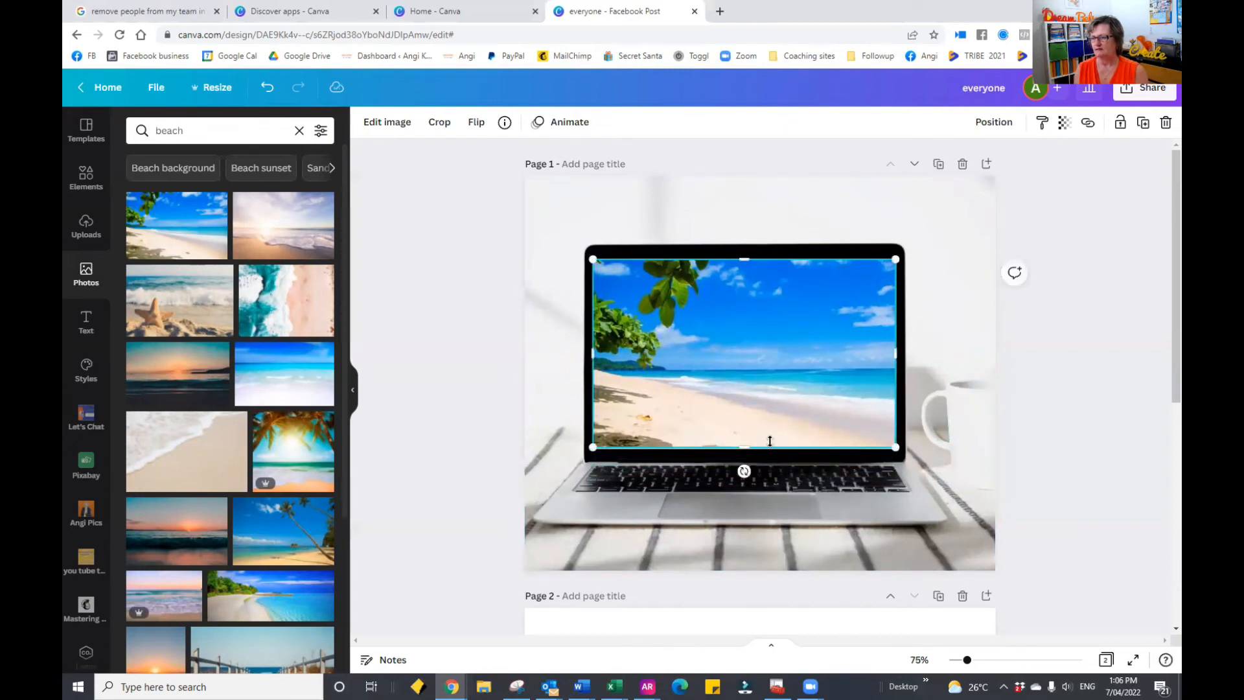
{"action": "left_click", "coordinate": [1099, 307]}
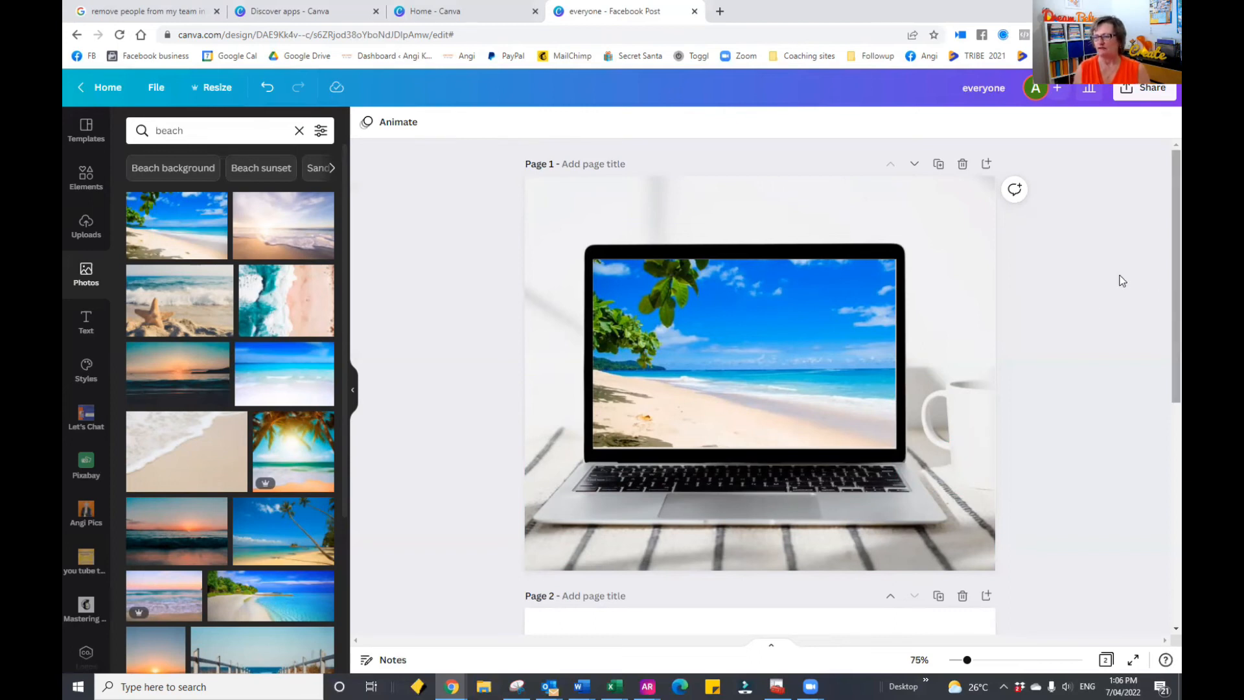
Unlock the laptop background image on page 1.
{"action": "scroll", "coordinate": [1094, 320], "scroll_direction": "down", "scroll_amount": 6}
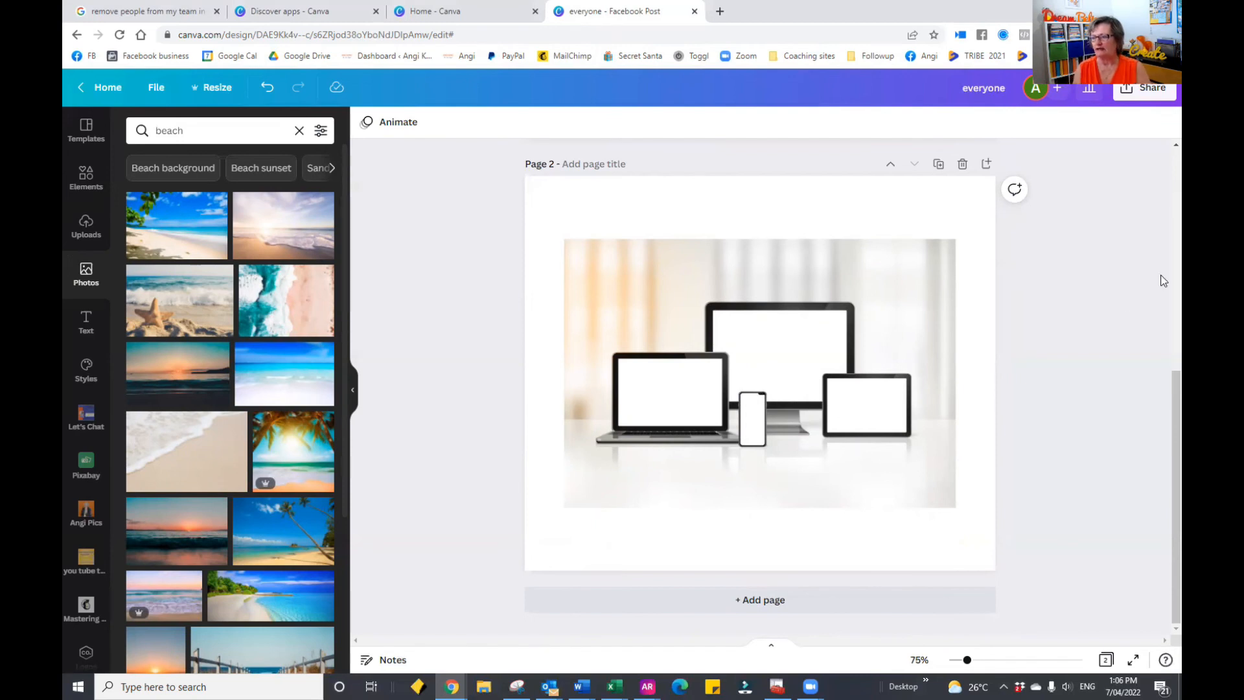
{"action": "scroll", "coordinate": [1164, 281], "scroll_direction": "up", "scroll_amount": 5}
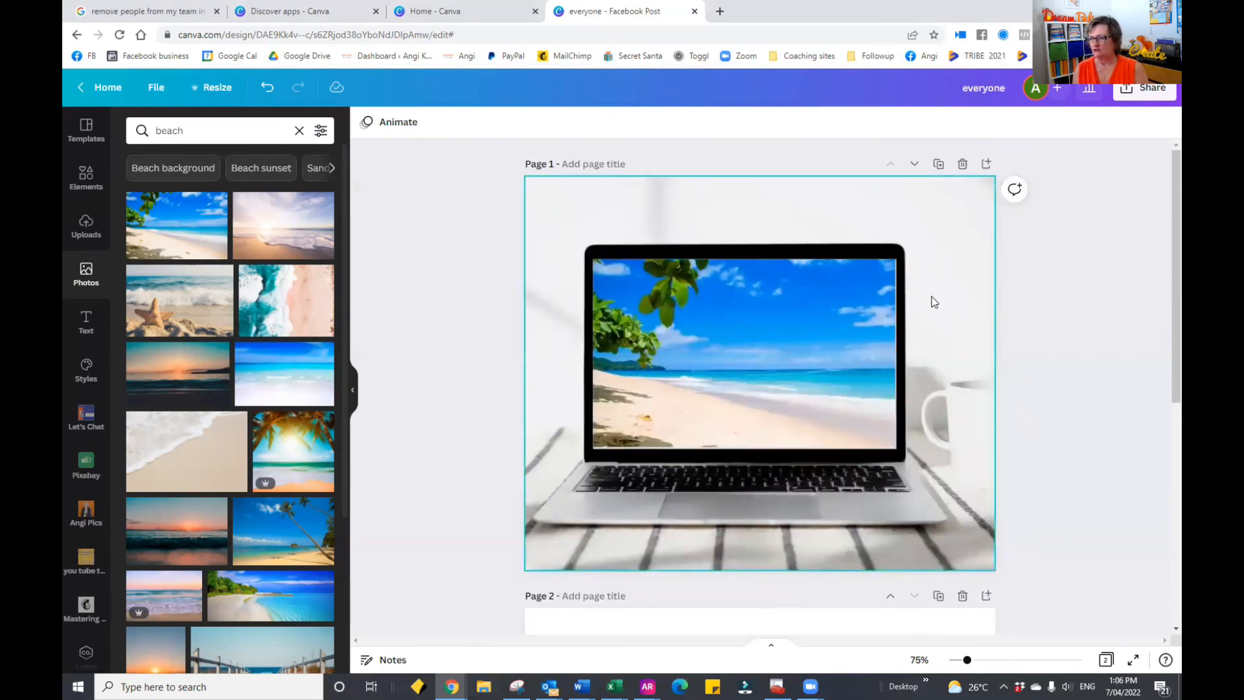
{"action": "left_click", "coordinate": [933, 300]}
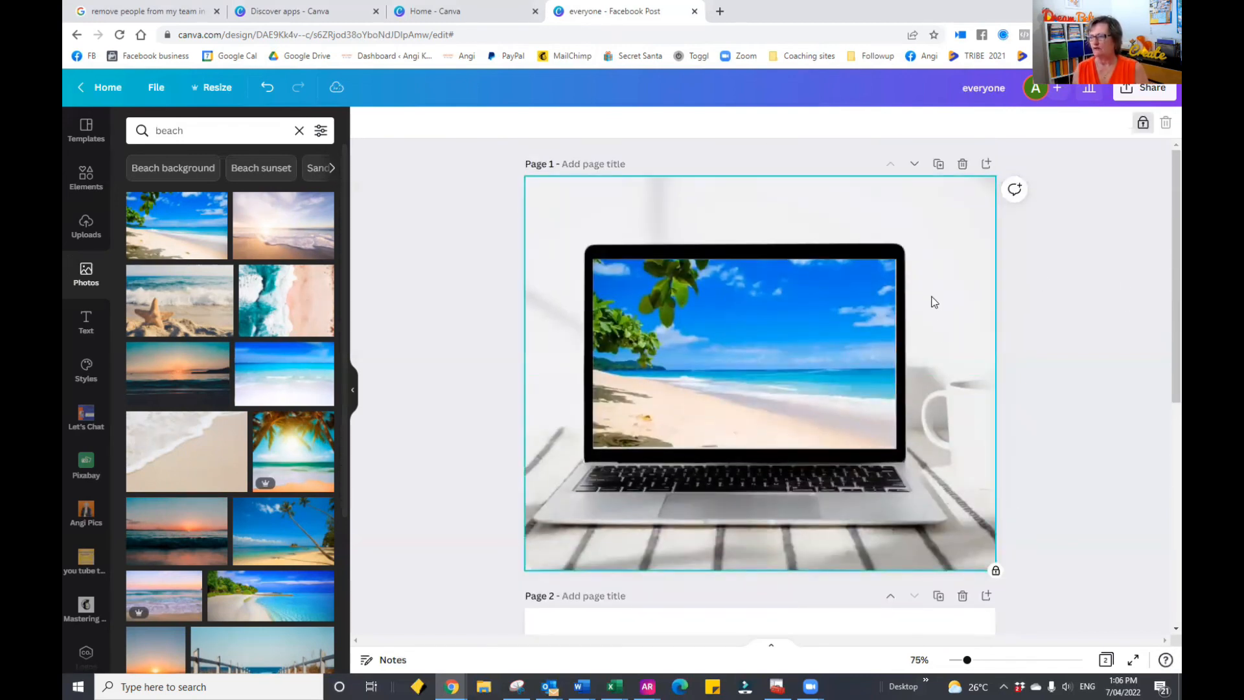
{"action": "left_click", "coordinate": [1143, 123]}
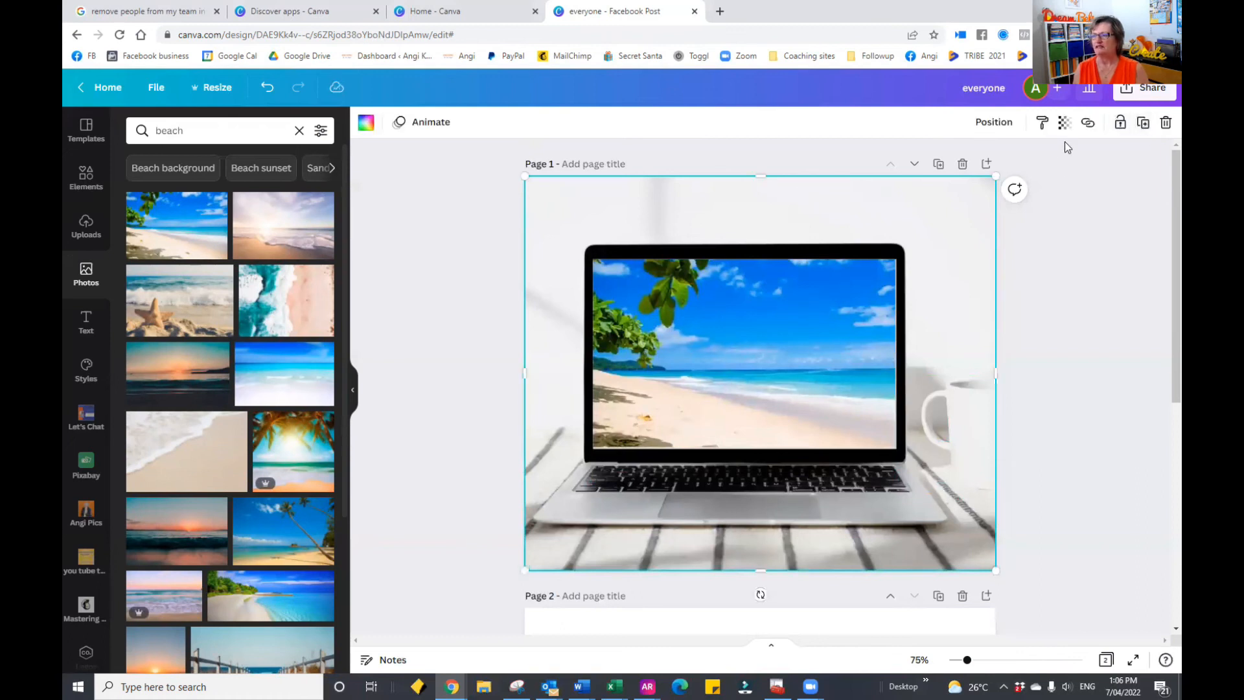